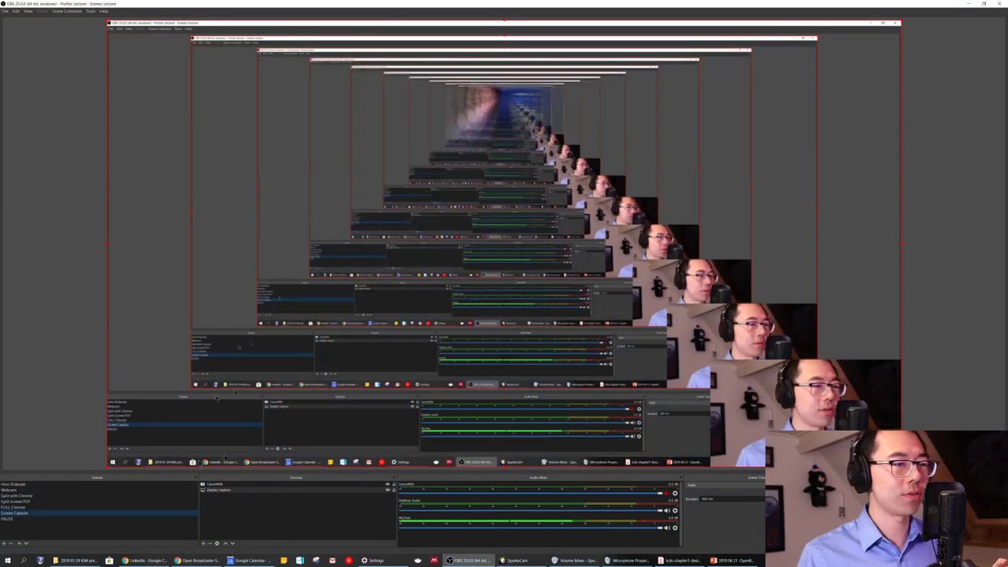
- Resize the OBS window to sit over the website, then select and nudge the webcam overlay
drag(450, 23, 713, 35)
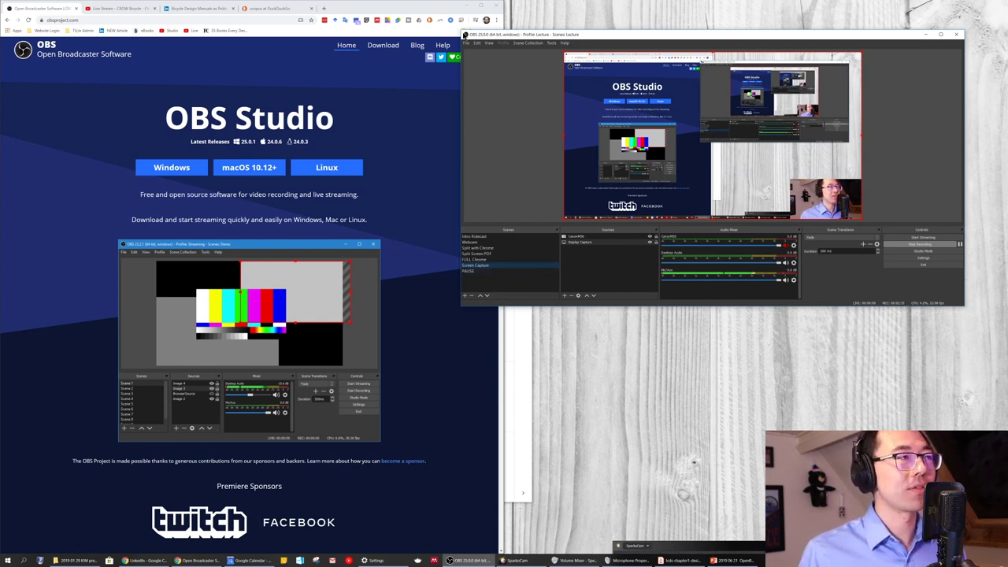
drag(461, 32, 372, 10)
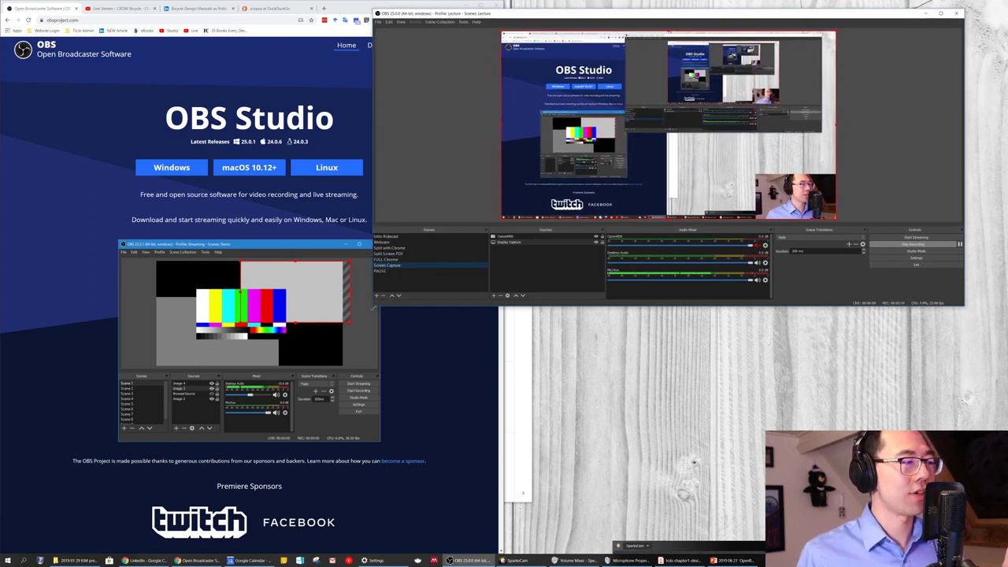
drag(372, 310, 346, 341)
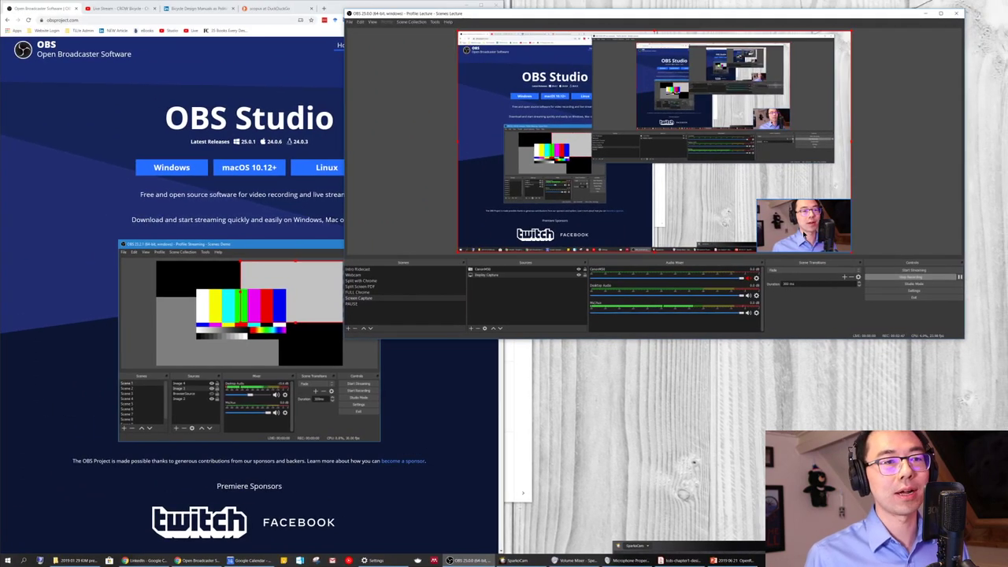
click(803, 234)
mouse_move(800, 231)
mouse_down()
mouse_move(761, 176)
mouse_move(749, 116)
mouse_move(719, 132)
mouse_move(803, 230)
mouse_up()
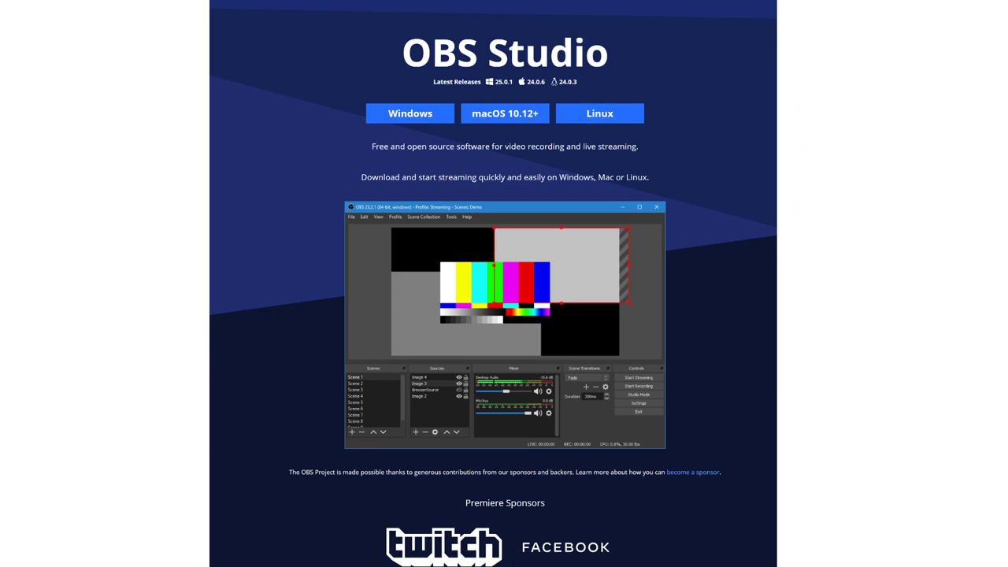
- Switch the OBS output to the Screen Capture scene
click(380, 300)
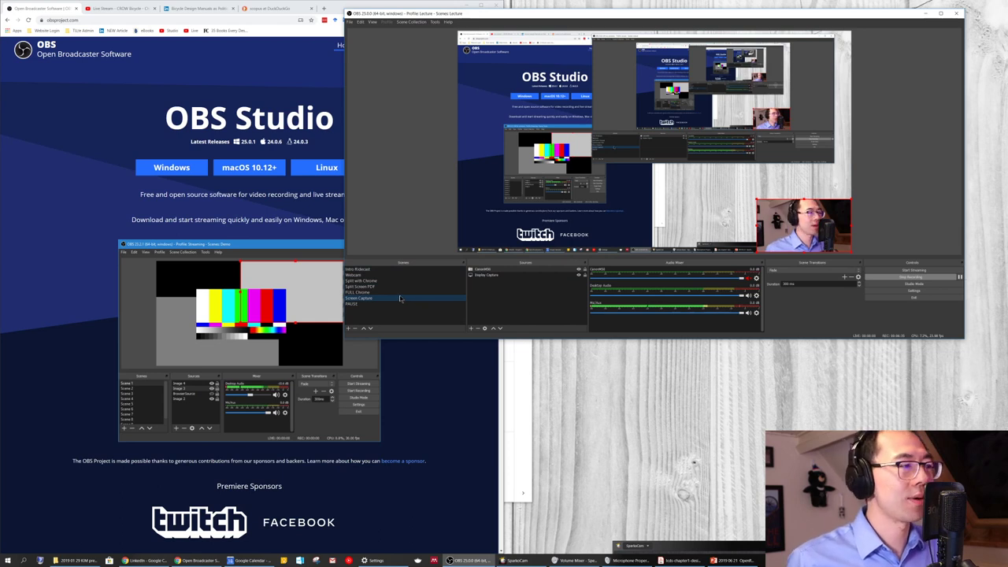
click(505, 300)
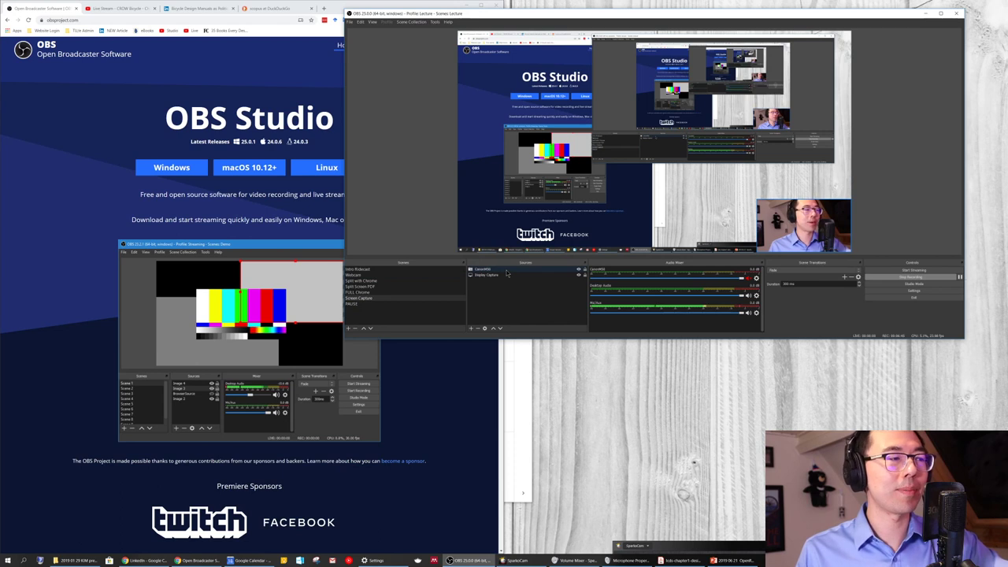
- Select the camera source, then the Display Capture source in the Screen Capture scene
click(509, 270)
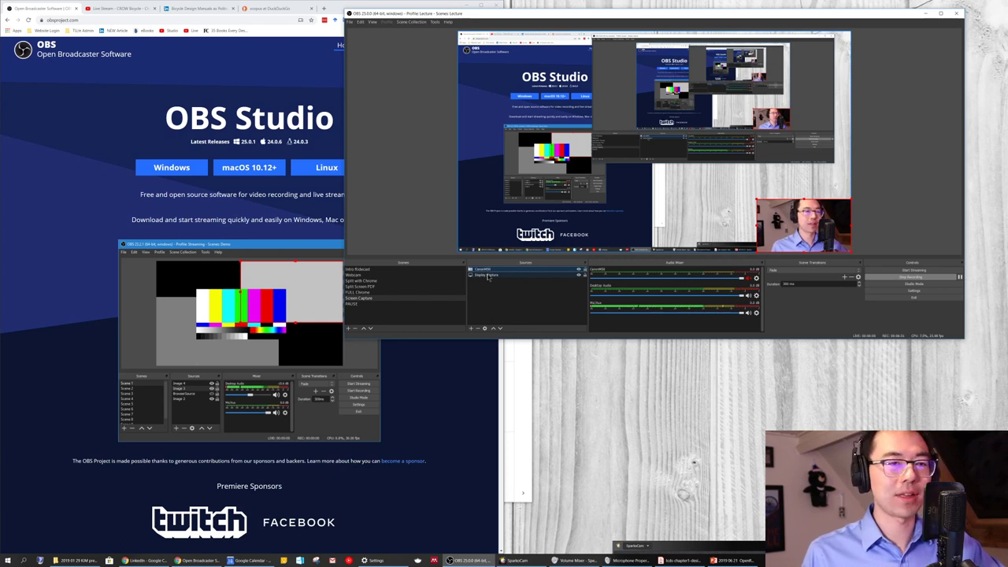
click(488, 276)
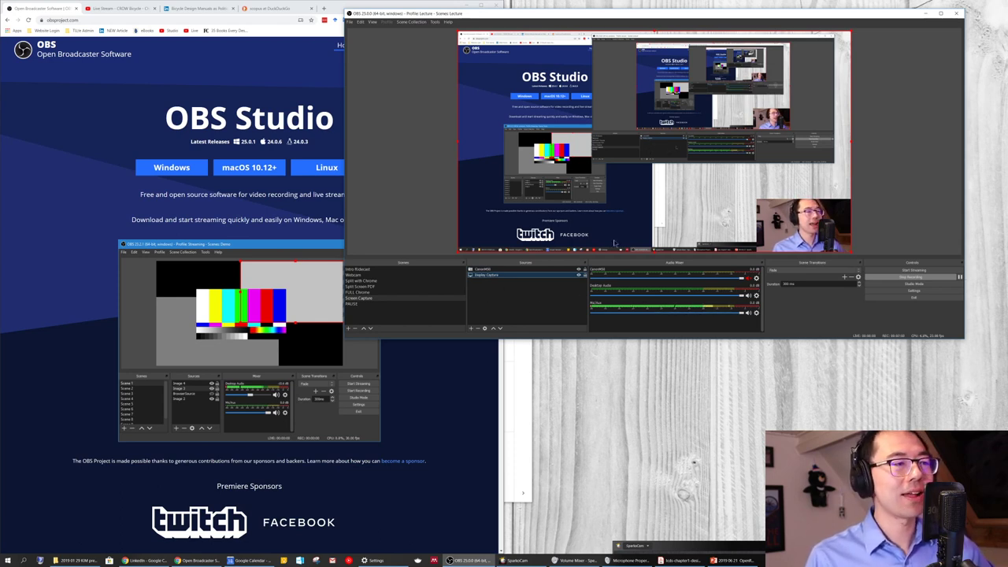
- Add a Window Capture source that reuses an existing window source
click(472, 329)
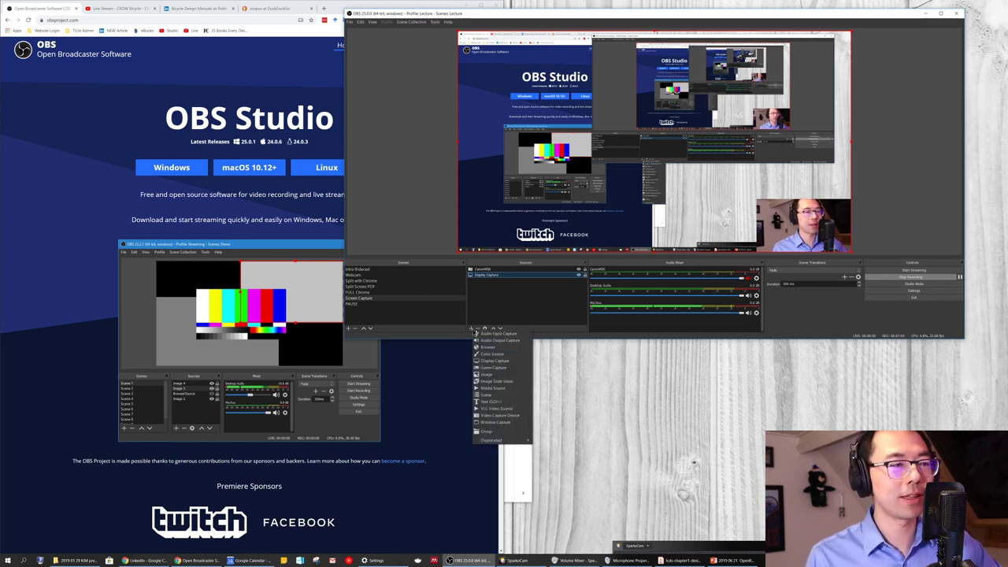
click(499, 423)
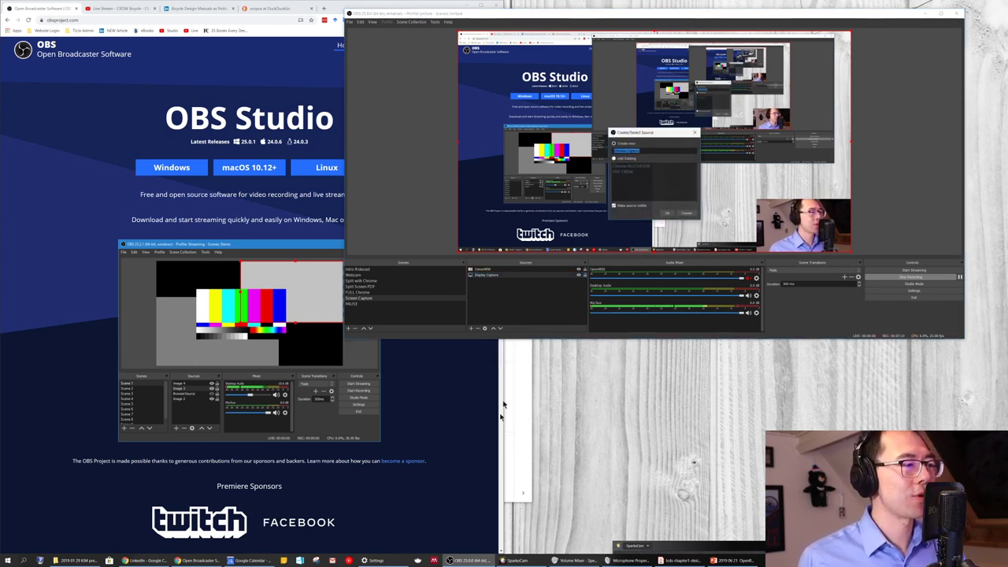
click(632, 160)
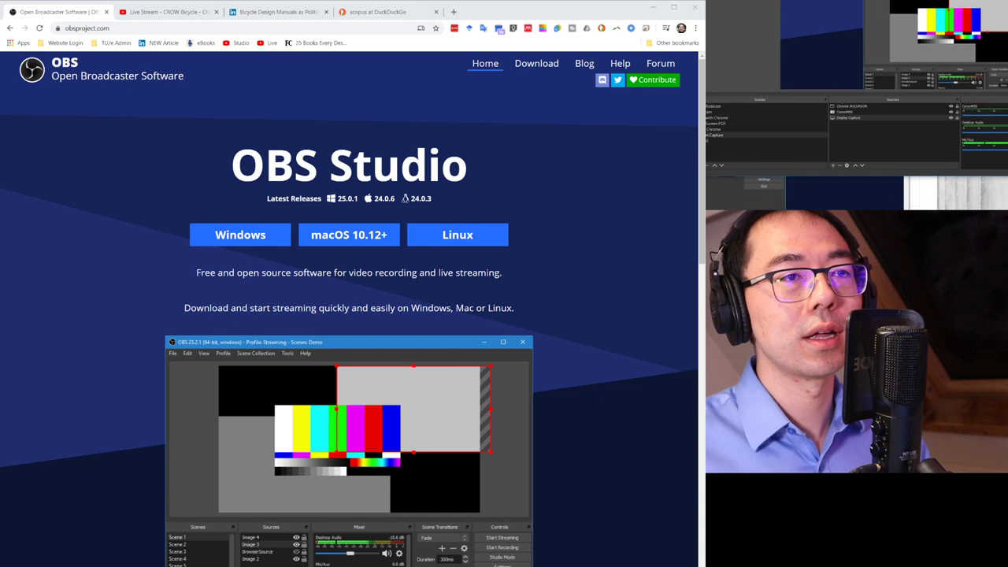
- Change how the Display Capture source appears using its context-menu options
right_click(908, 123)
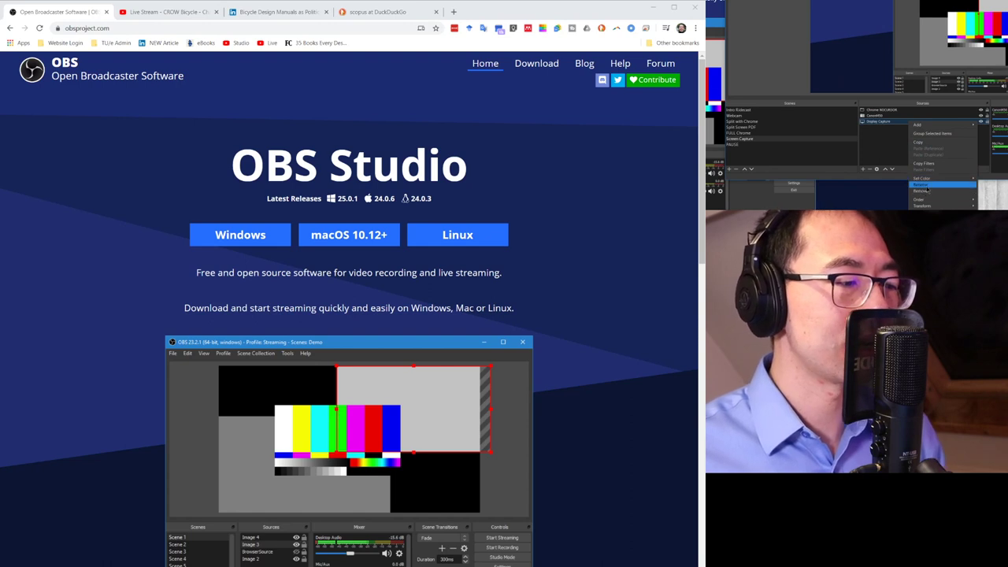
click(926, 164)
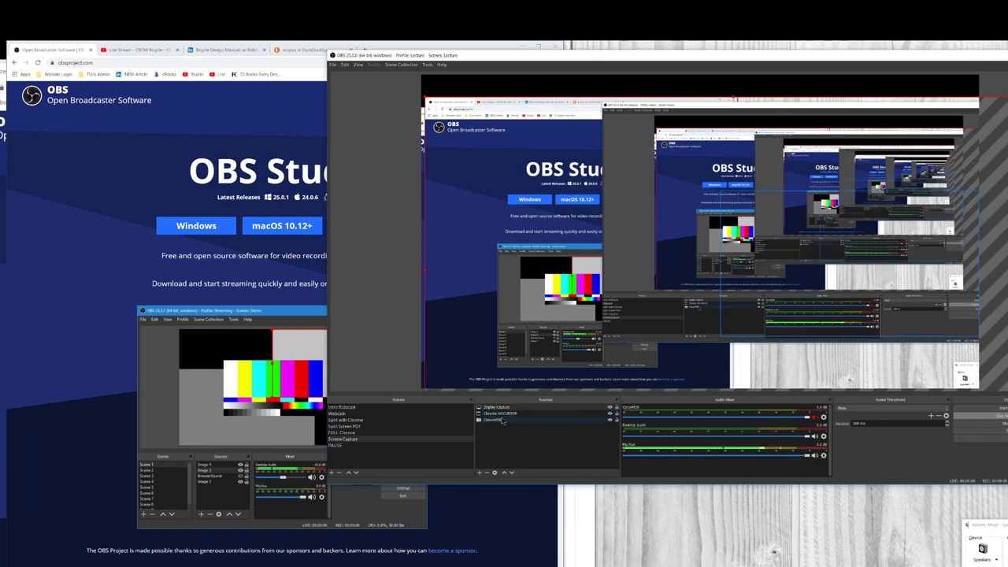
- Delete the Chrome NOCURSOR source from the scene and confirm the removal
click(565, 414)
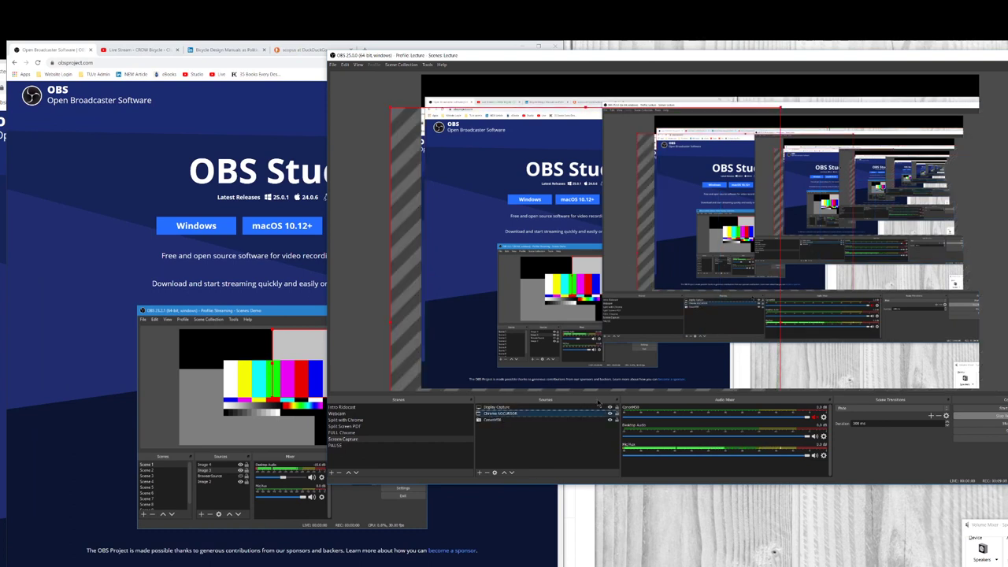
key(Delete)
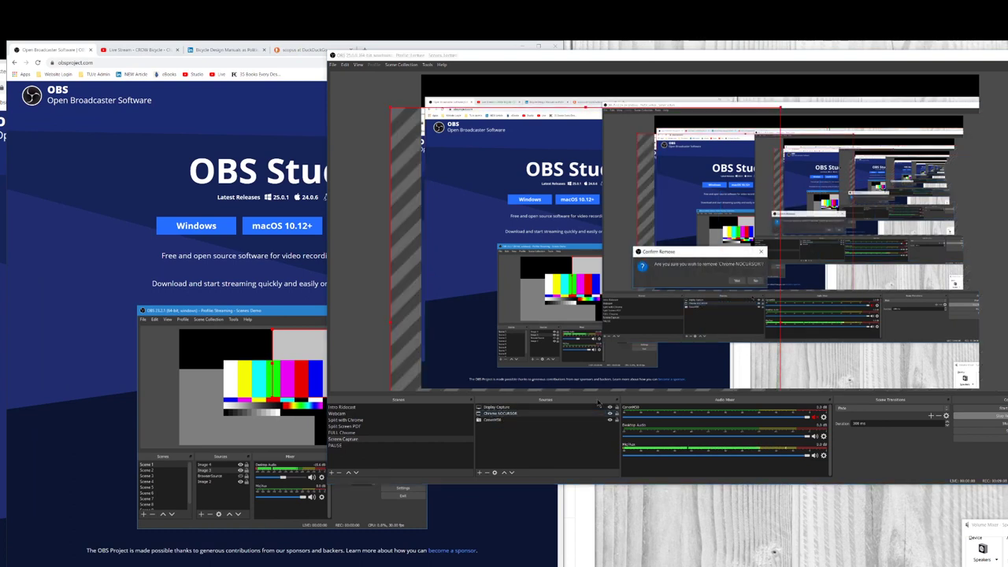
click(737, 281)
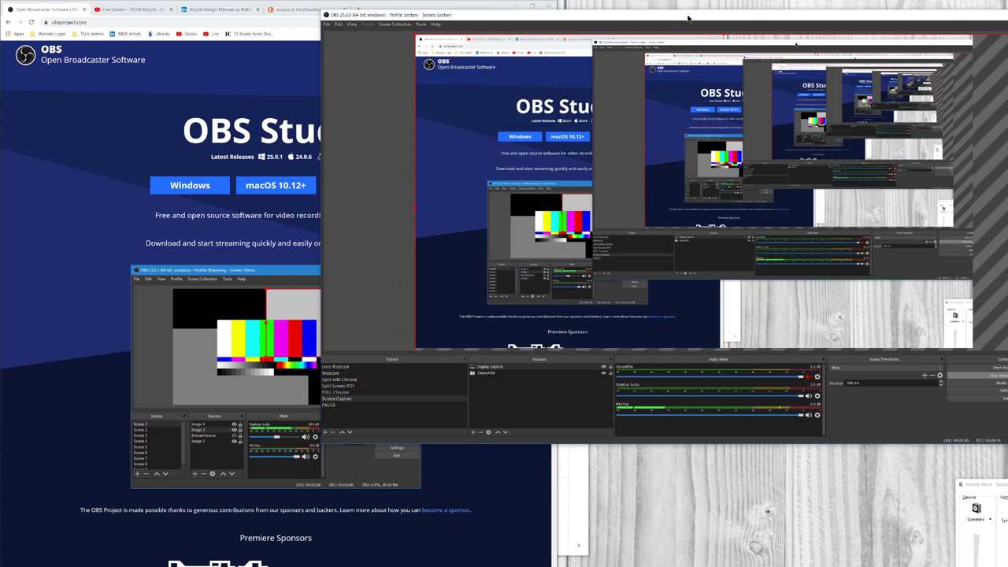
- Snap the OBS window to the screen's right half and select the CameraPDX webcam source
drag(551, 14, 1007, 0)
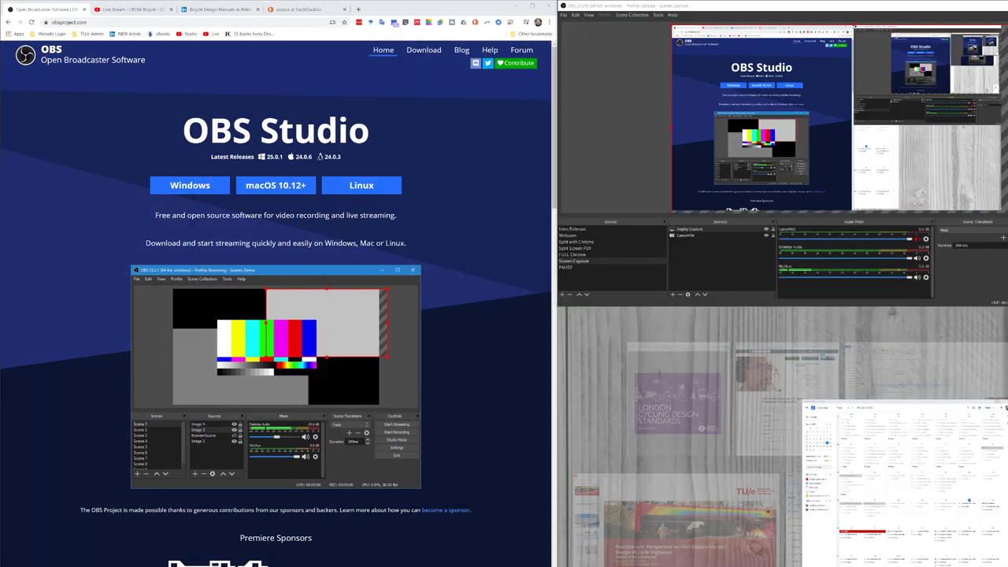
key(Escape)
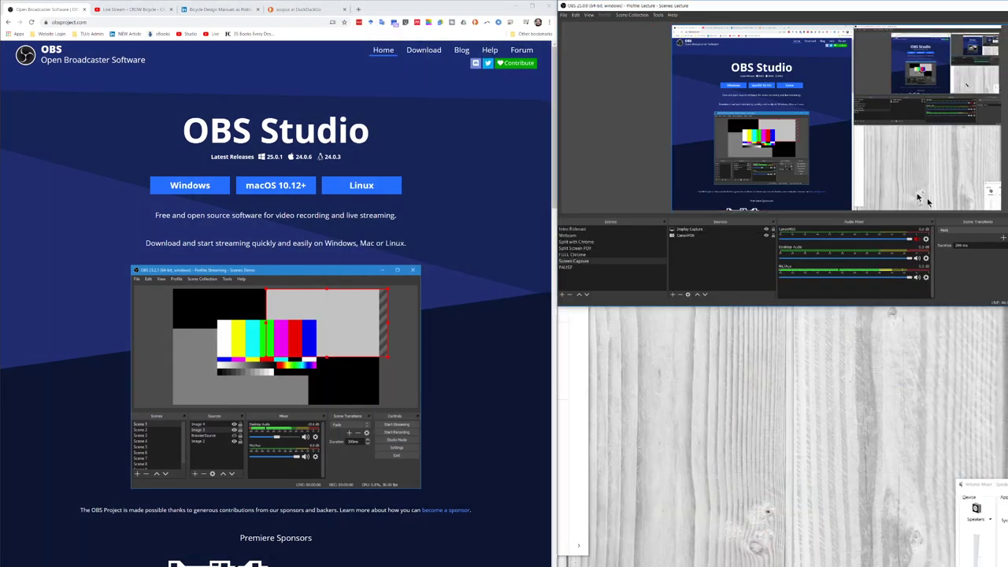
click(696, 236)
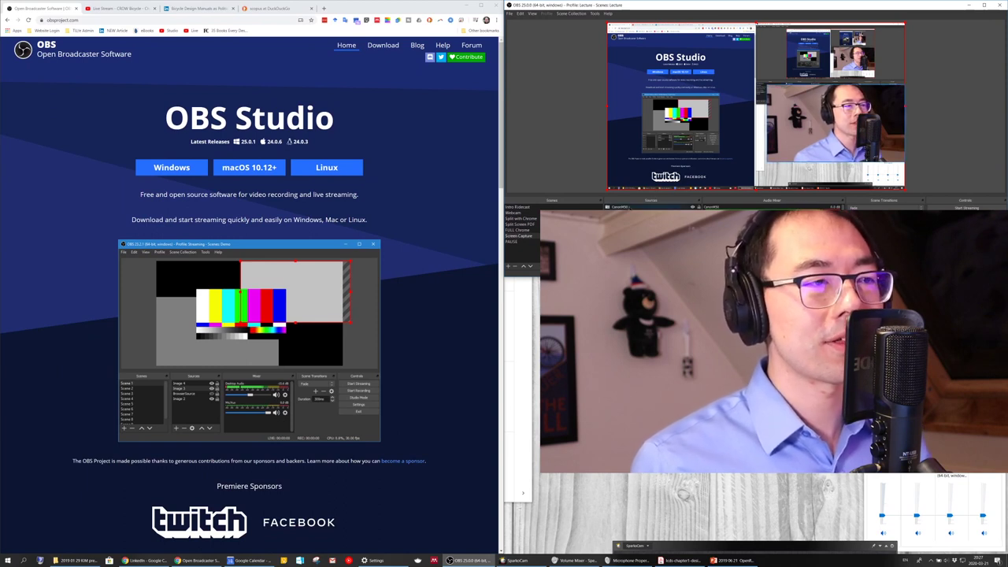
- Select the CameraPDX webcam overlay in the preview
click(835, 122)
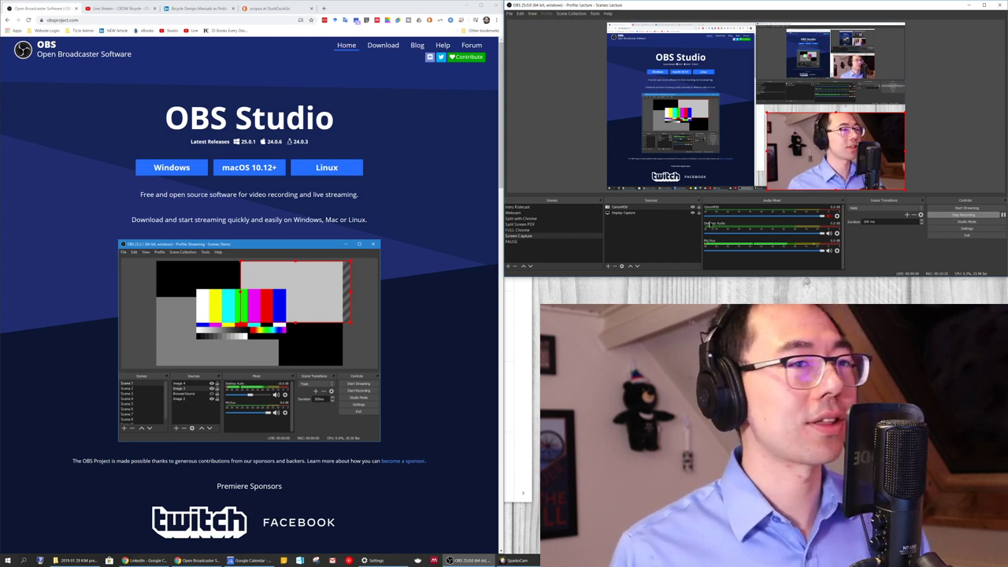
- Open the 'Live Stream - CROW Bicycle' YouTube tab and start the video playing
click(139, 10)
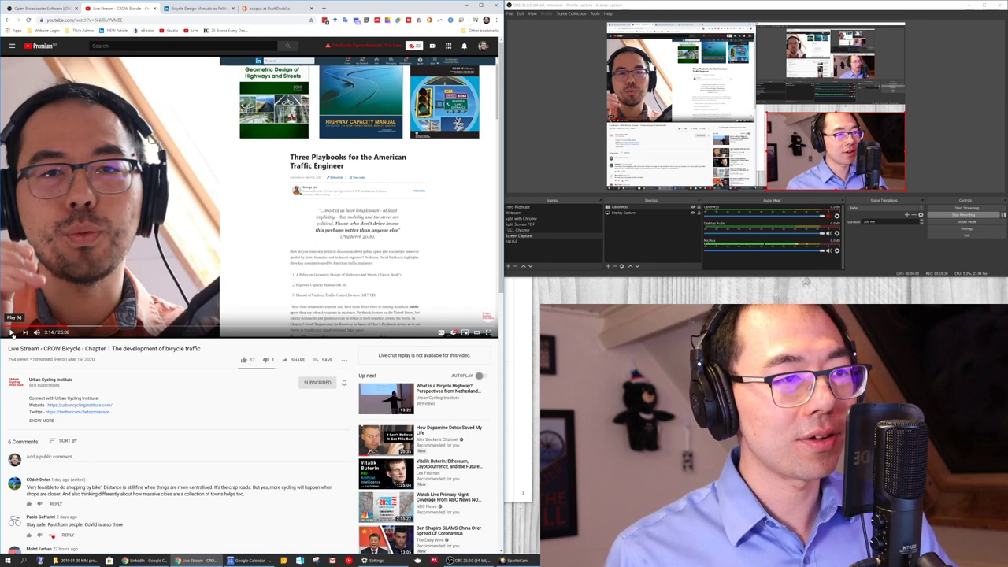
click(11, 331)
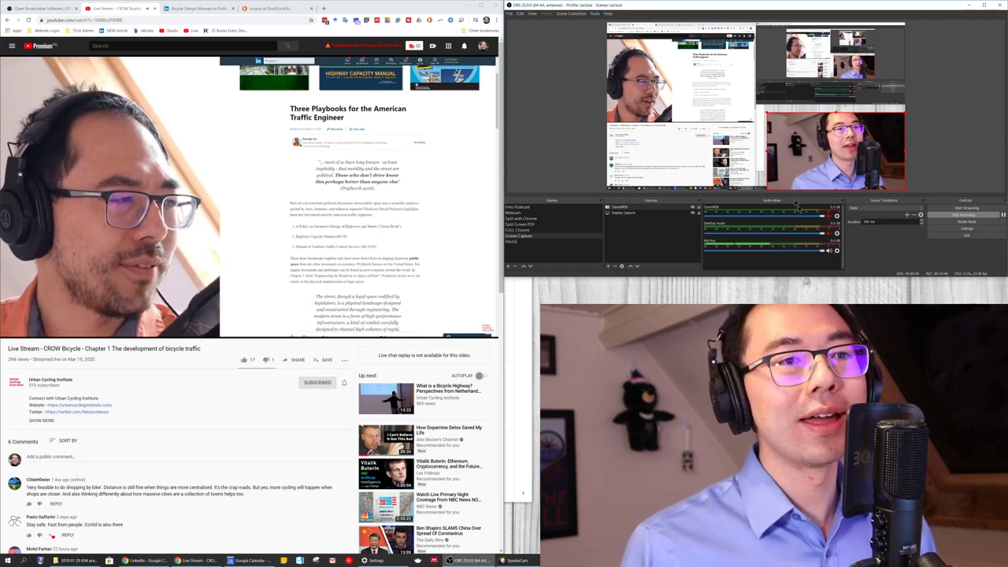
- Pause the YouTube video, mute then unmute Mic/Aux, and switch to the FULL Chrome scene
click(288, 191)
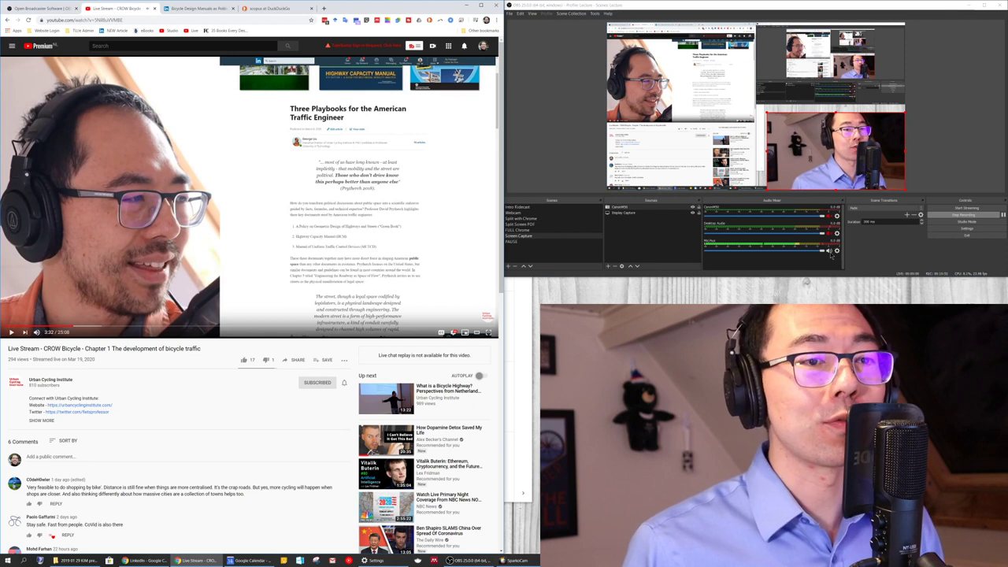
click(829, 251)
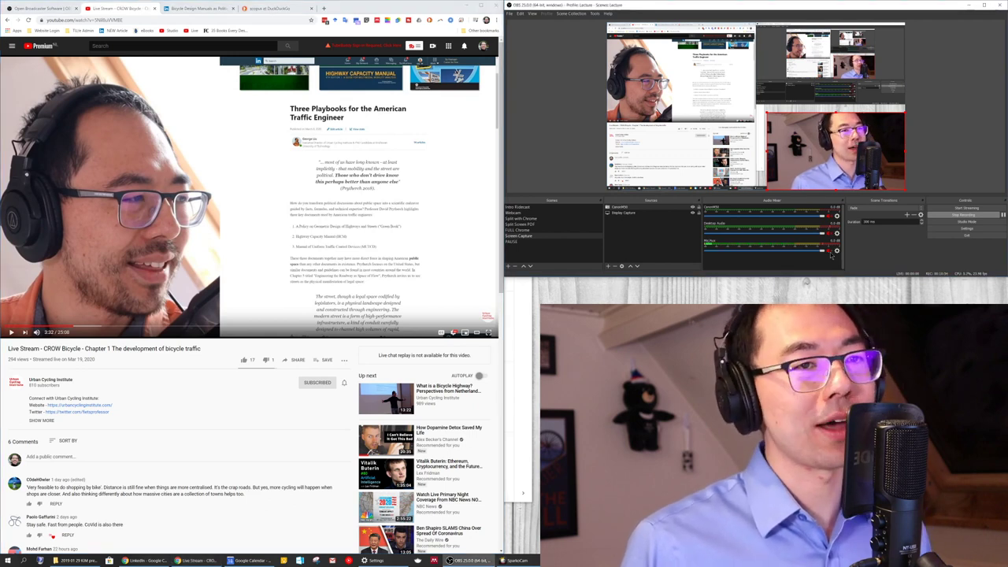
click(830, 250)
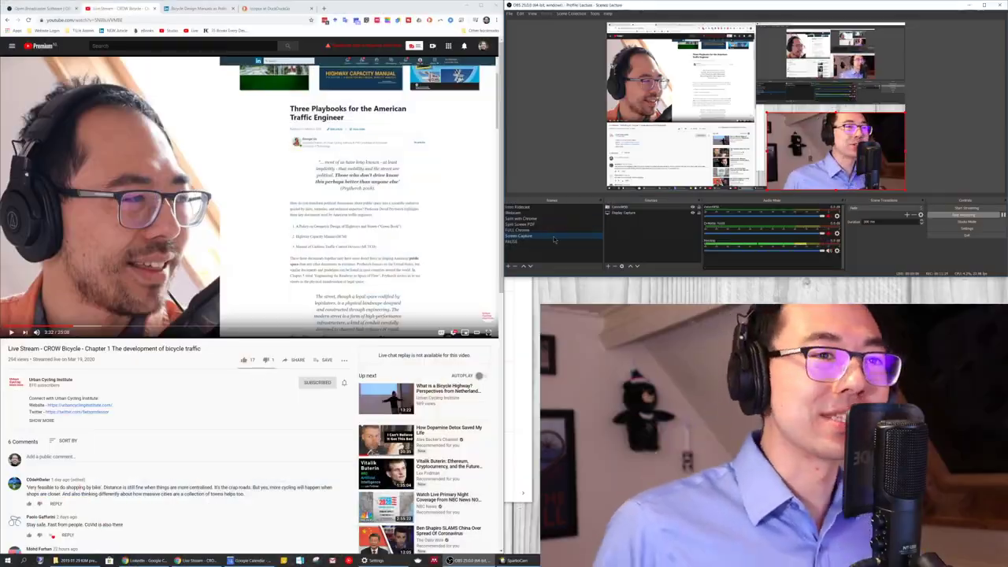
click(554, 236)
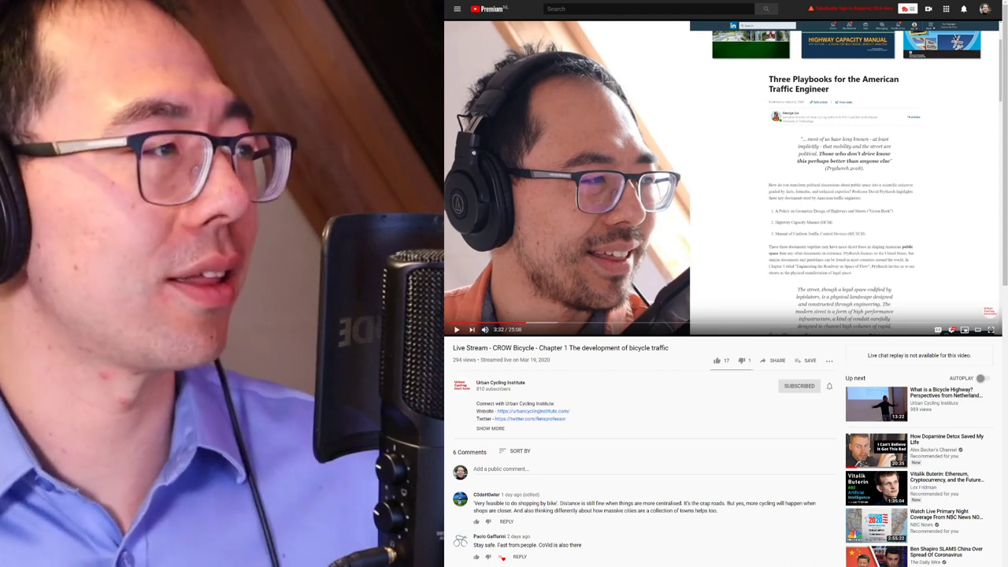
- Briefly replay and pause the video, then zoom the LinkedIn article in twice for readability
click(457, 329)
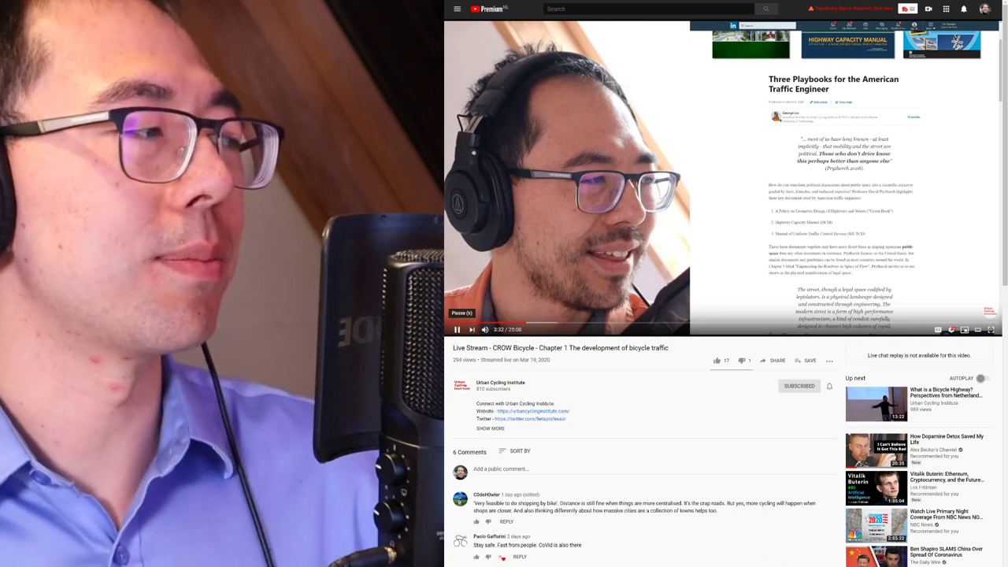
click(457, 329)
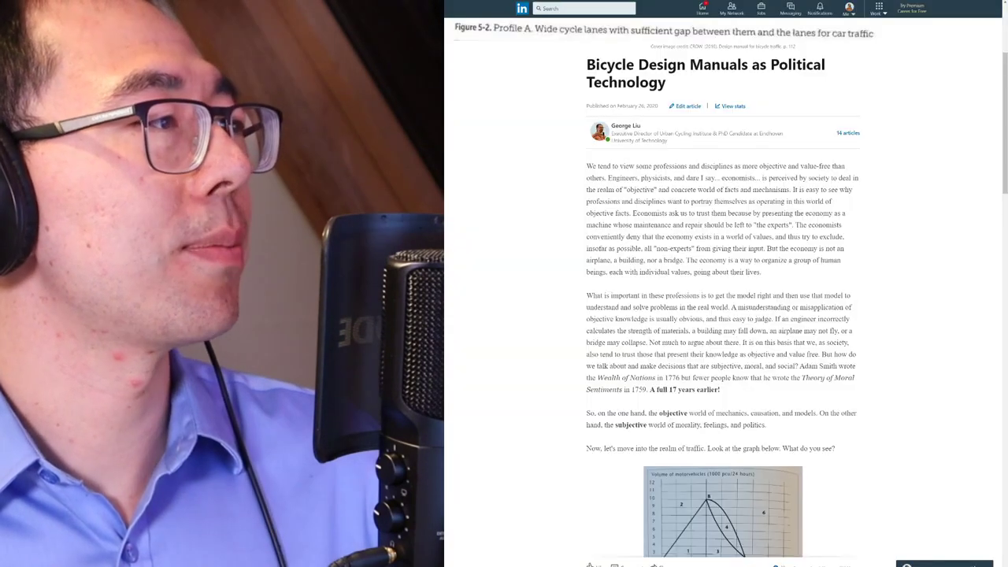
scroll(723, 287, down, 2)
scroll(723, 288, down, 1)
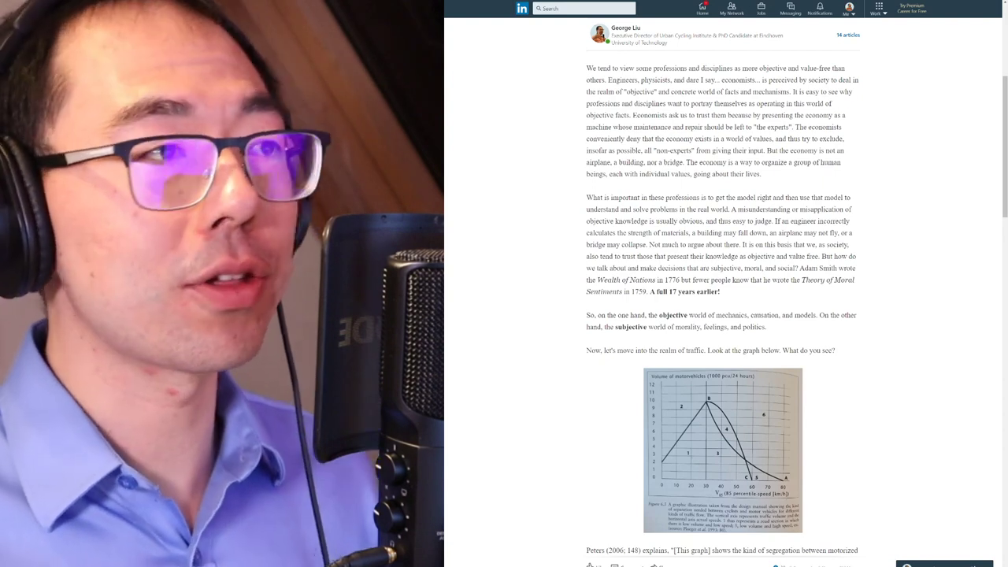
key(ctrl+plus)
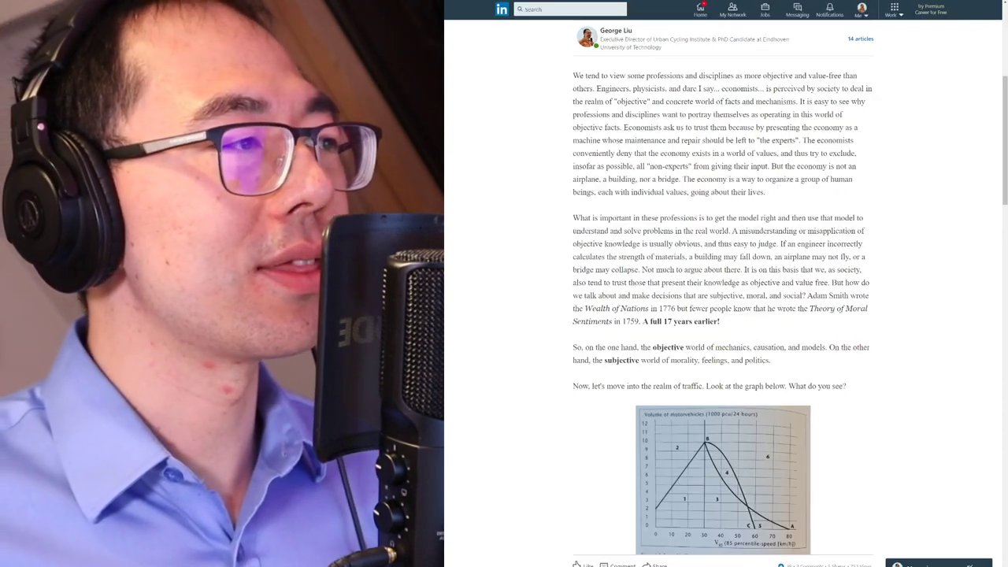
key(ctrl+plus)
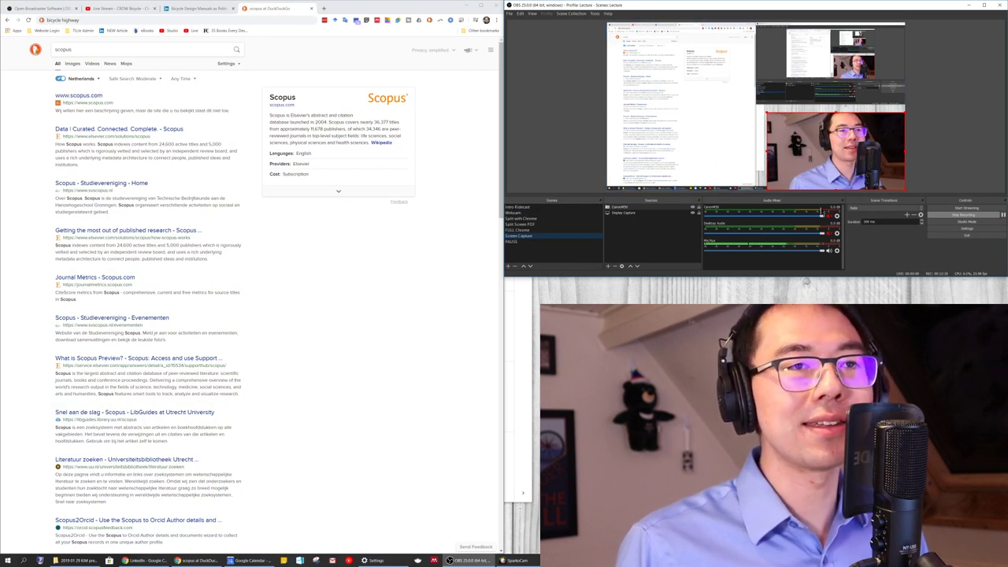
- Shrink the webcam overlay in the screen capture preview, then switch to the PowerPoint presentation
drag(766, 112, 799, 131)
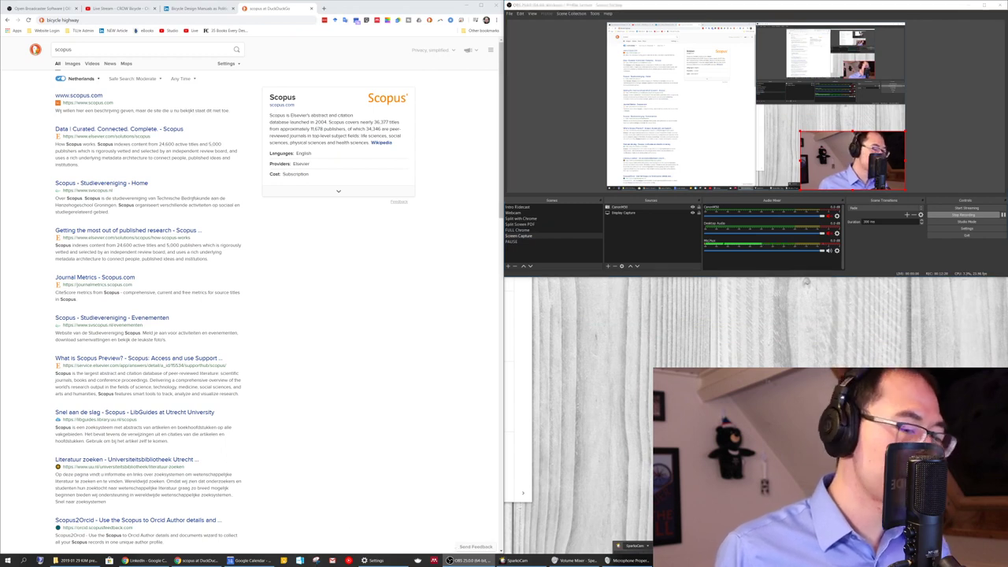
key(alt+Tab)
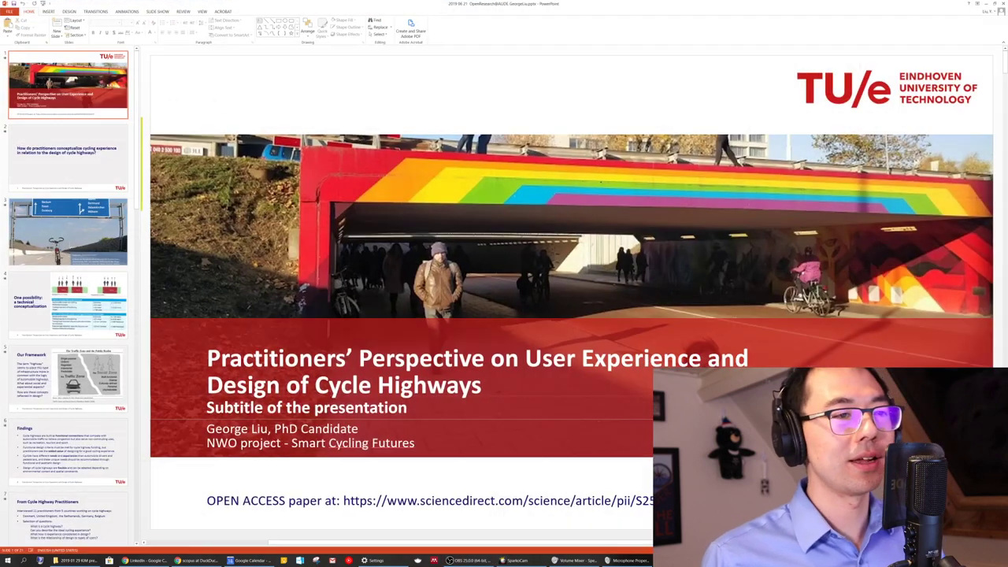
- Restore the PowerPoint presentation to a smaller window and bring OBS back in front
double_click(671, 4)
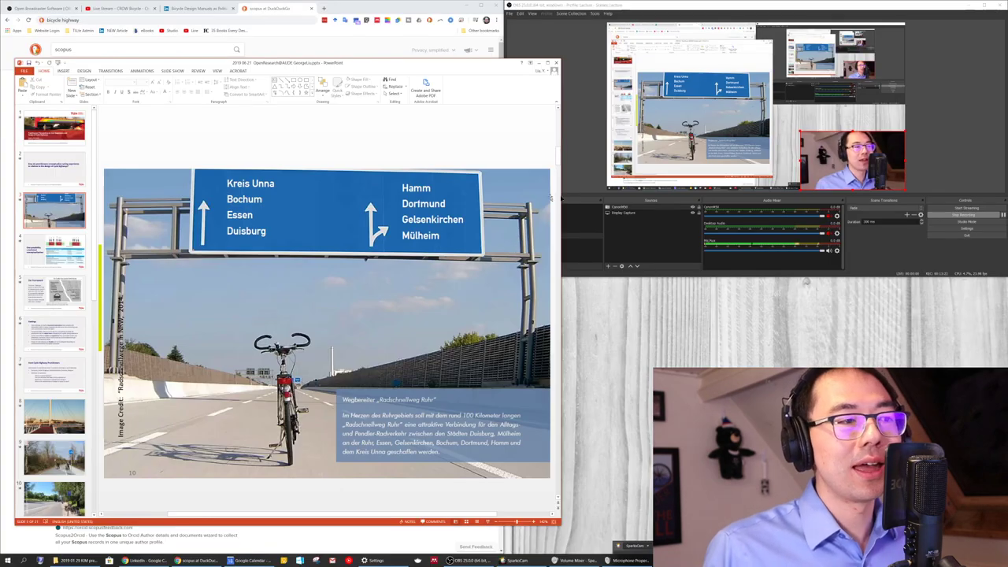
click(527, 218)
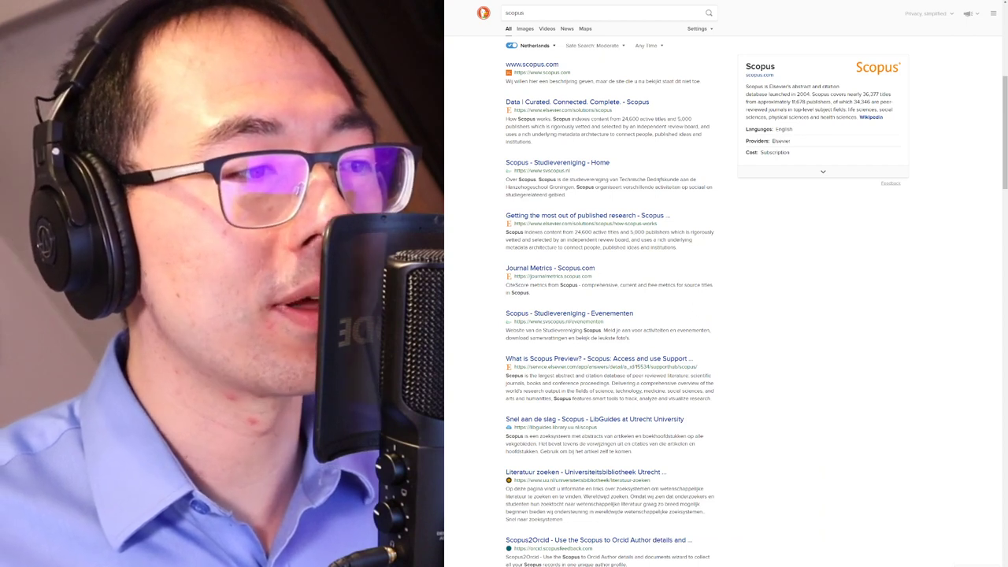
- Switch OBS to the Screen Capture scene with the desktop and webcam overlay
click(525, 240)
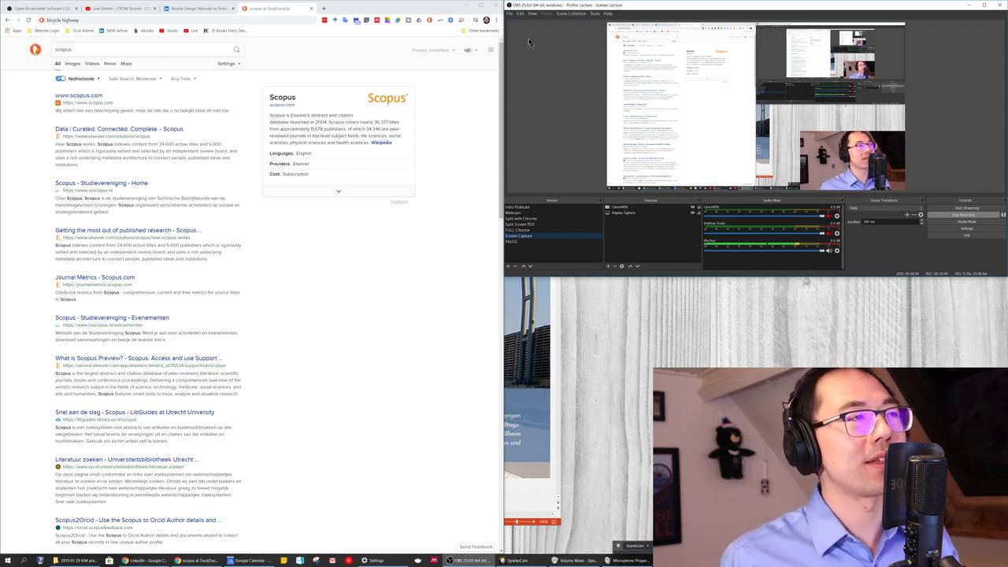
- Open Settings from the File menu, move the dialog toward the screen centre, and show Output
click(510, 14)
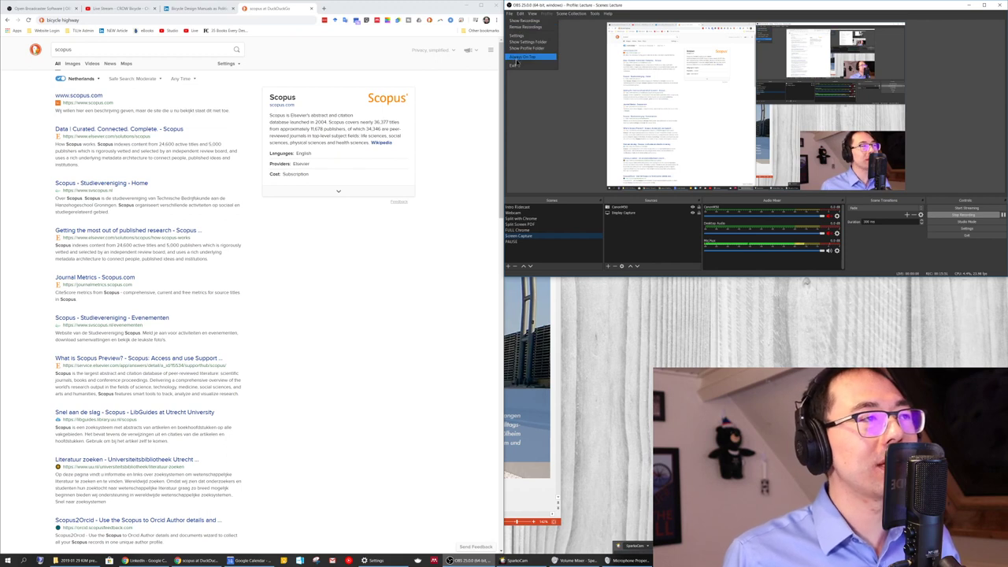
mouse_move(520, 13)
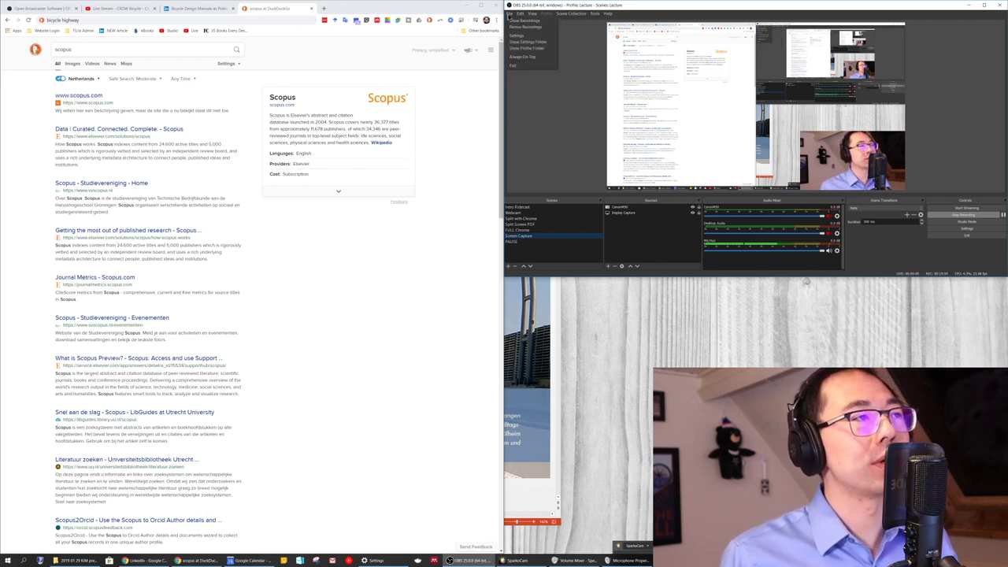
click(517, 35)
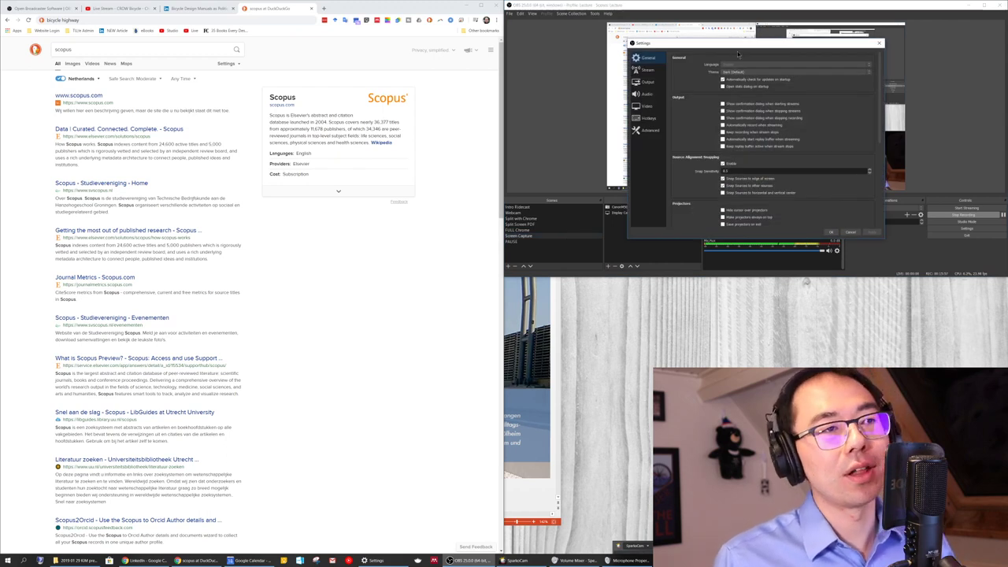
drag(745, 48, 533, 175)
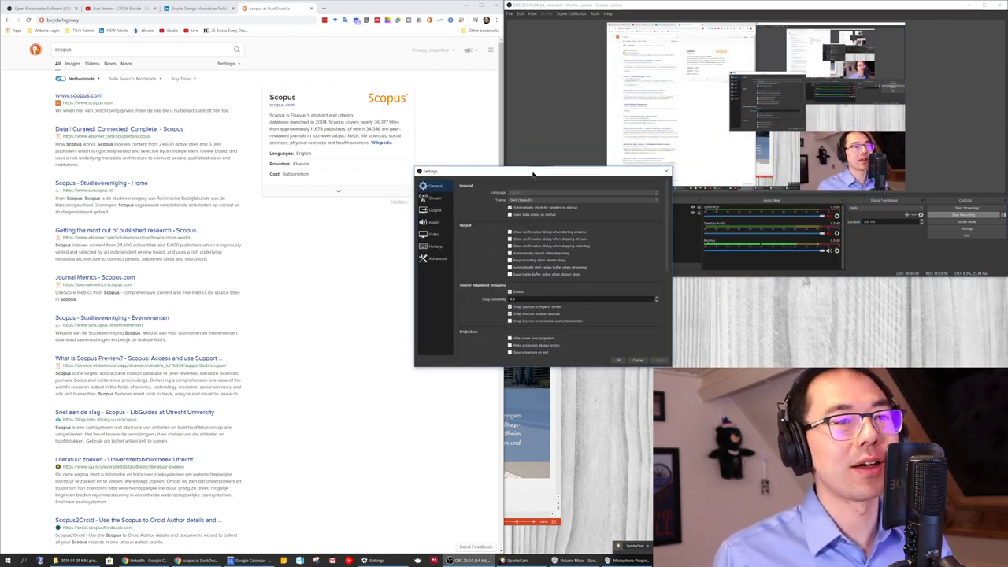
click(441, 212)
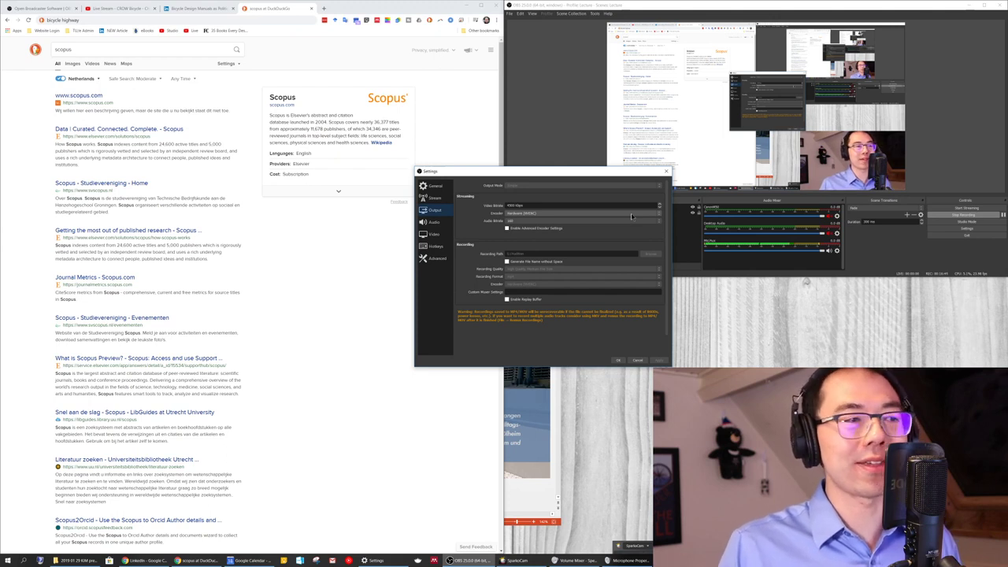
- Move the Settings dialog down to uncover the Scenes list
drag(628, 174, 690, 311)
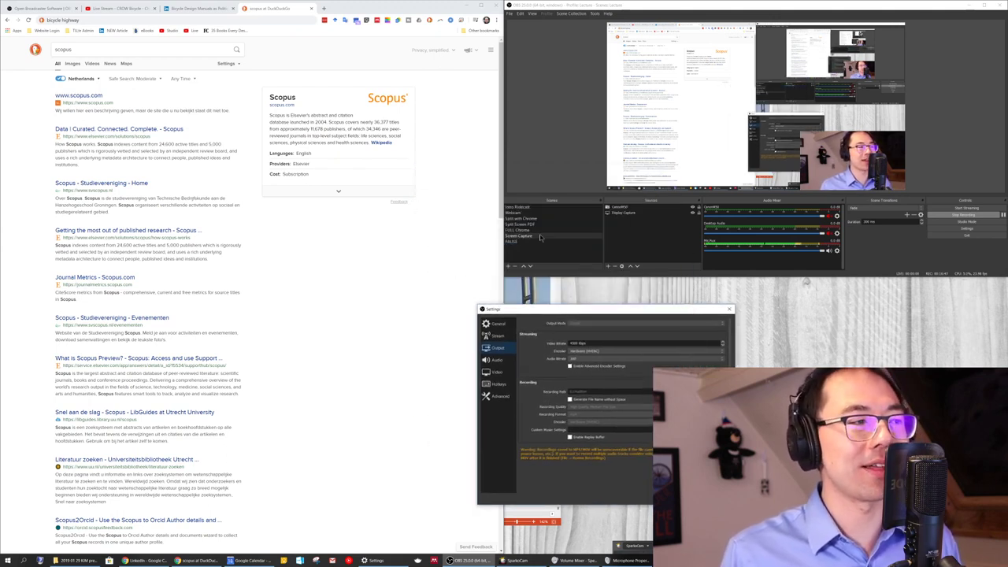